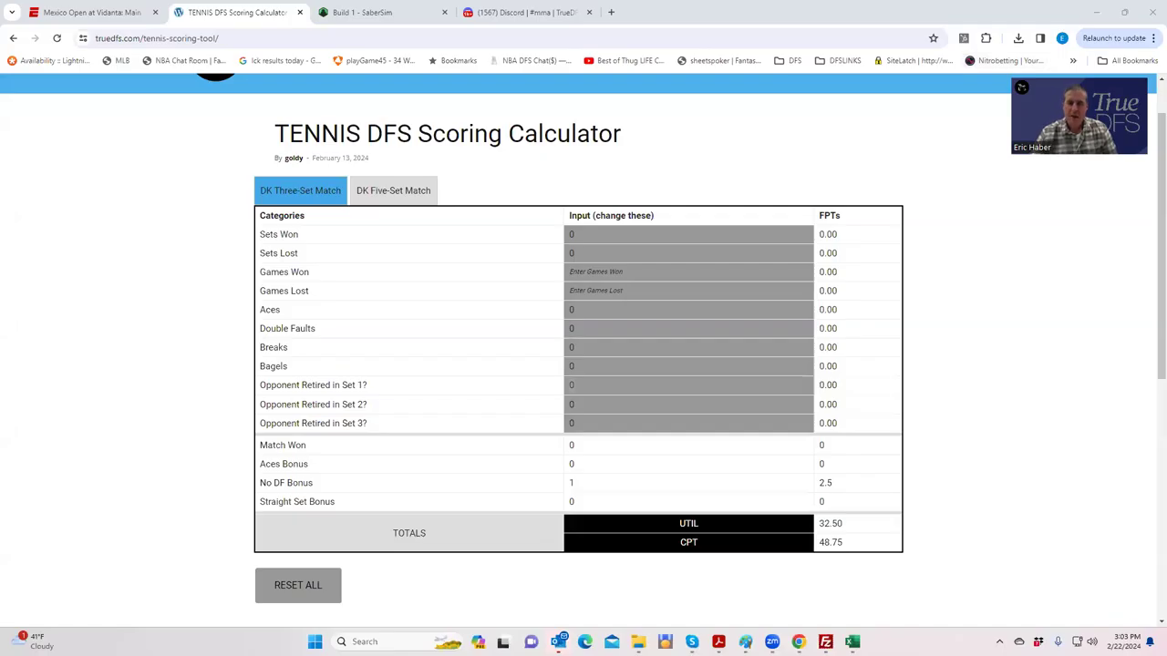
Switch to Sofascore, open today's tennis matches and expand the odds of the featured Borges–Ruud match.
left_click(638, 385)
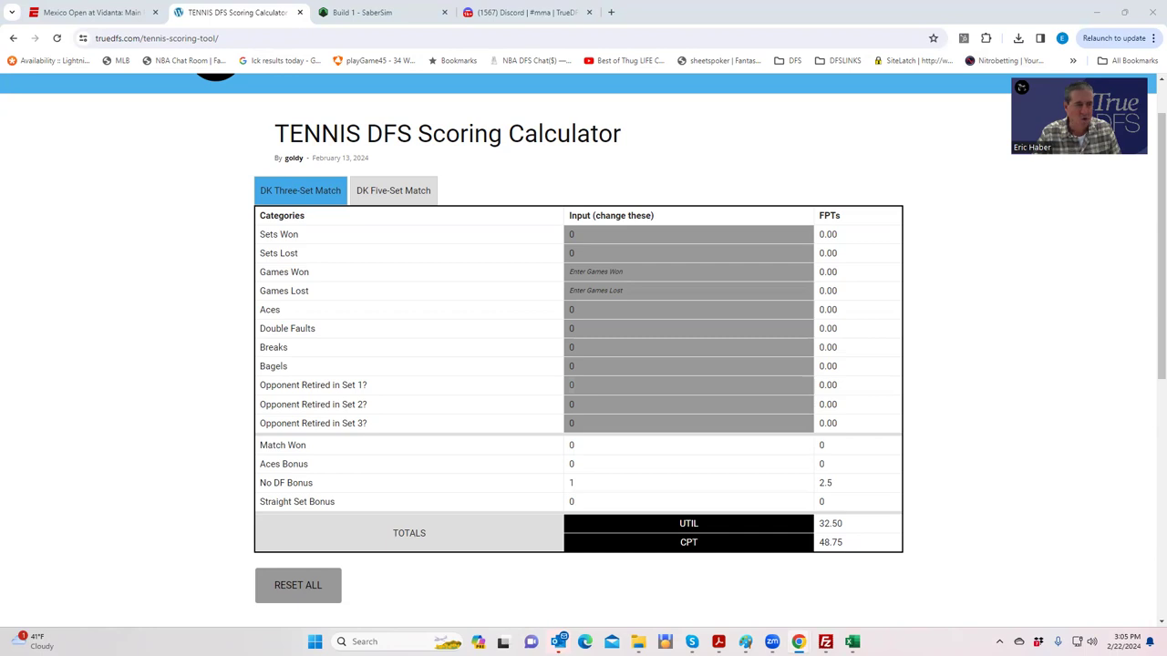
left_click(717, 126)
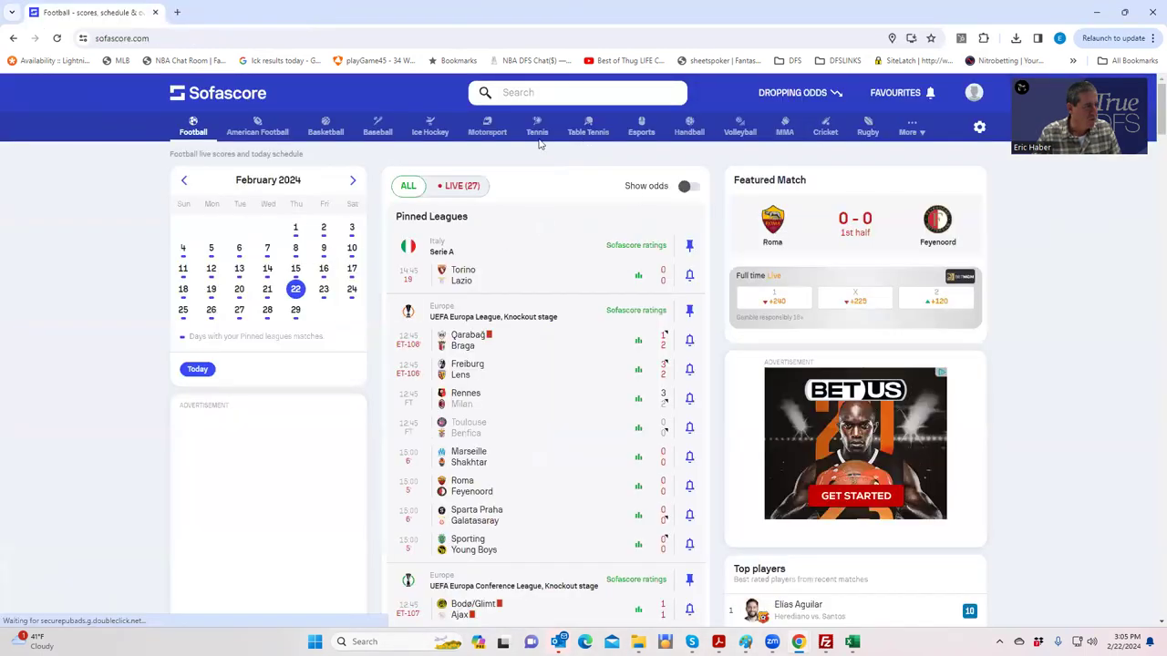
left_click(537, 127)
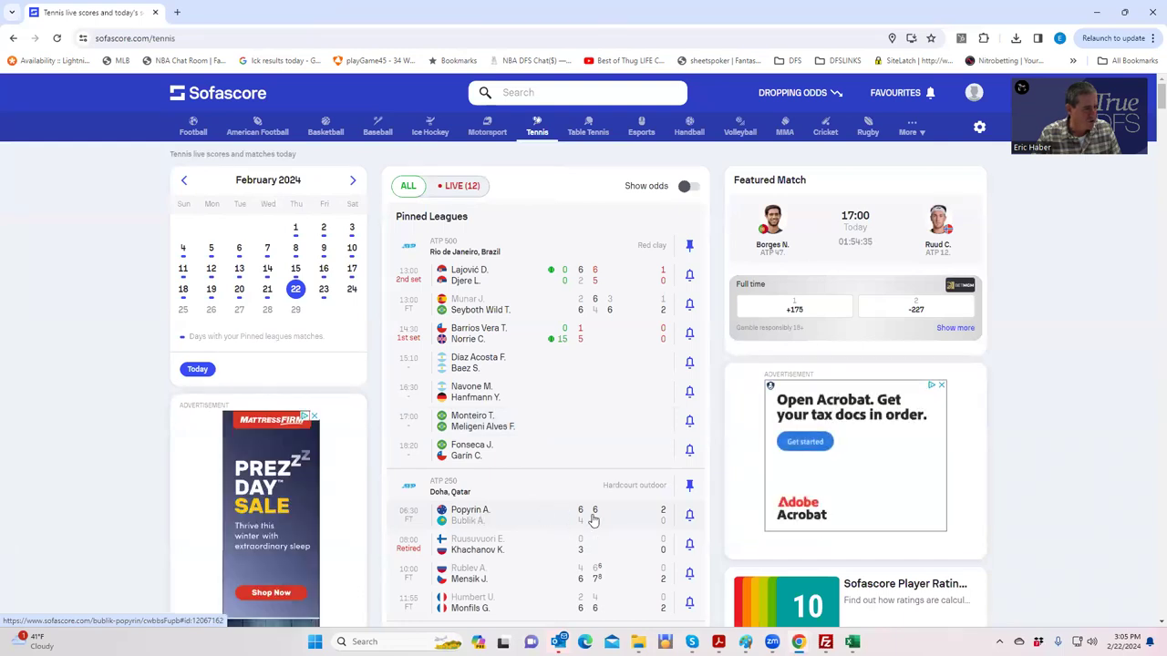
scroll(874, 458, "down", 4)
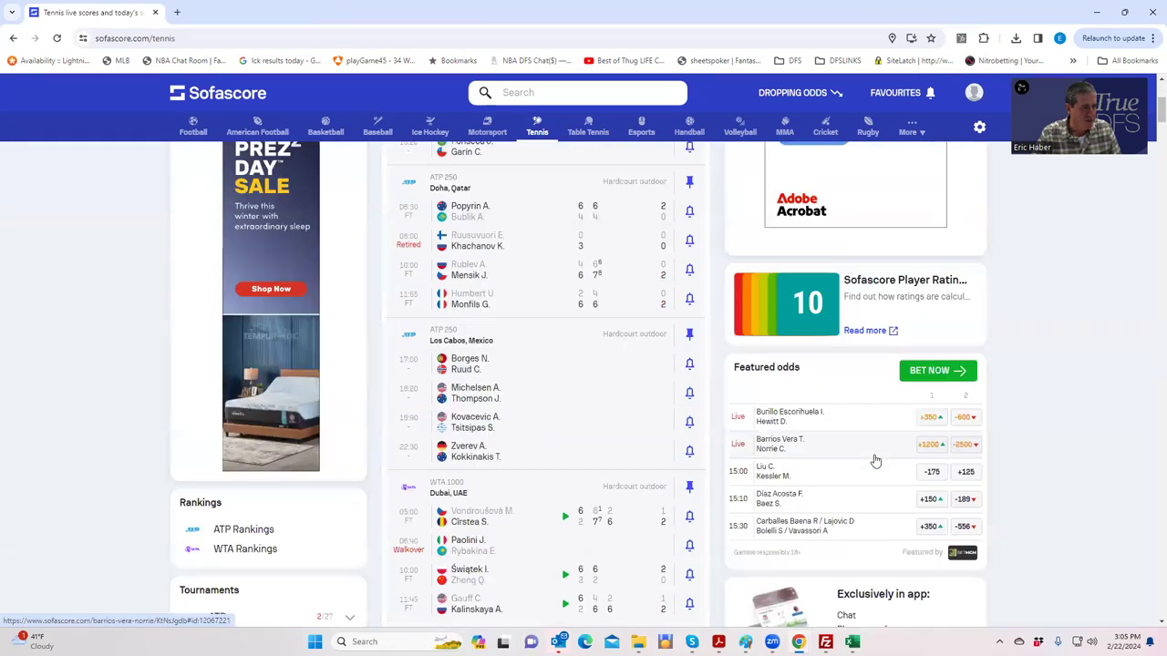
scroll(875, 458, "up", 4)
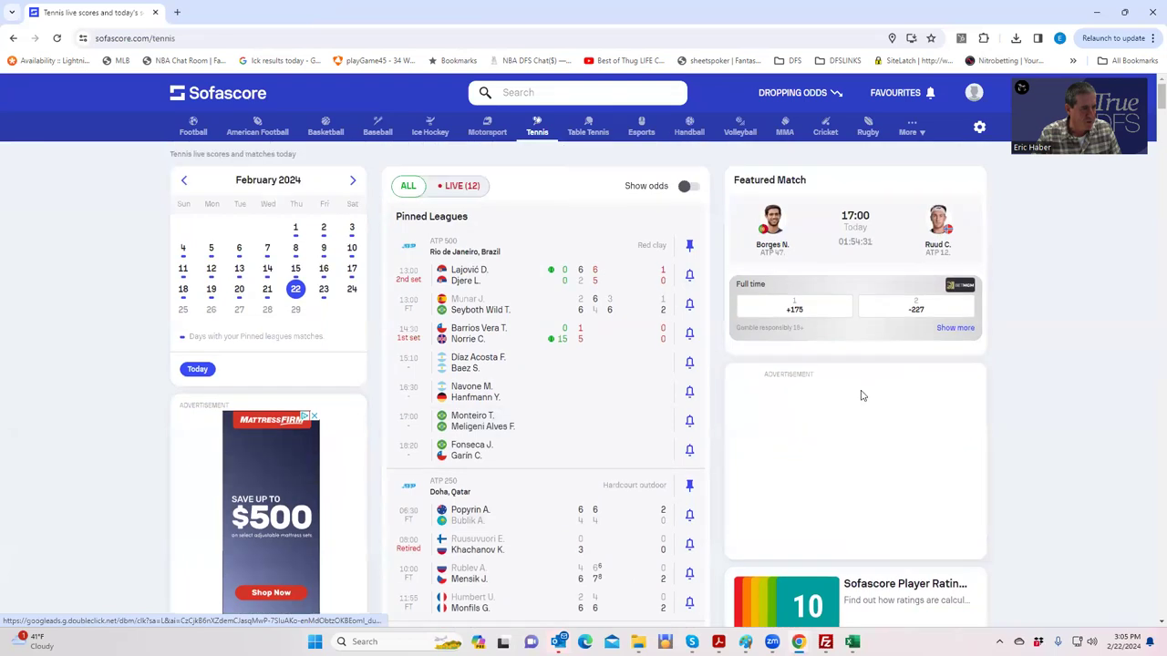
scroll(604, 547, "down", 2)
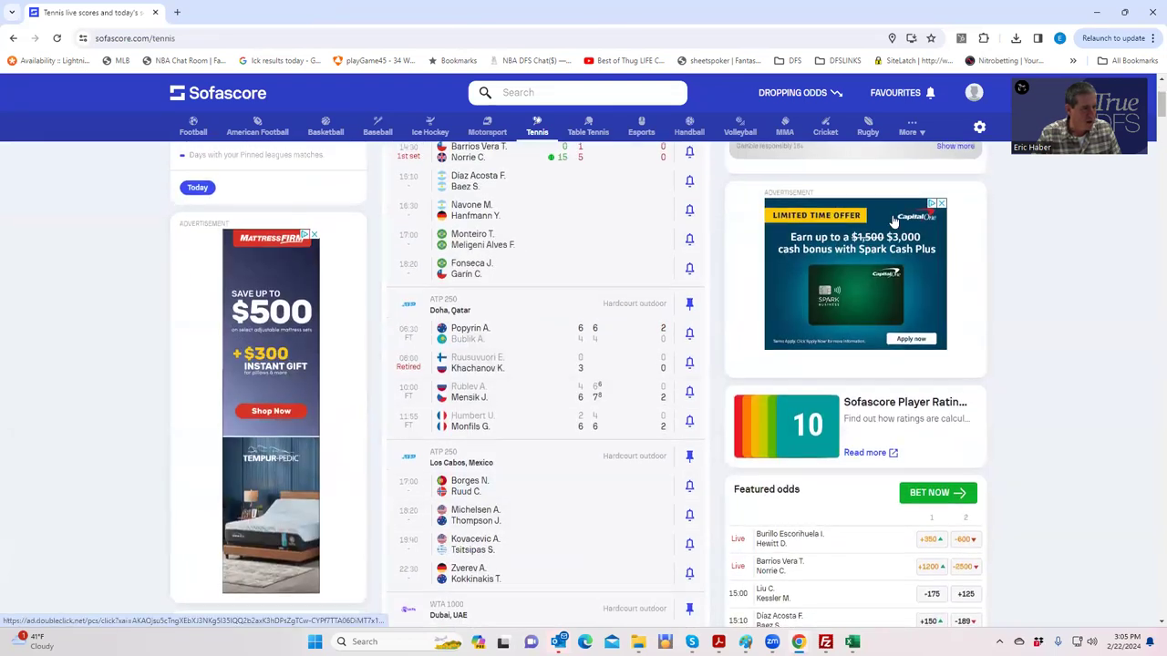
scroll(911, 273, "up", 1)
left_click(958, 265)
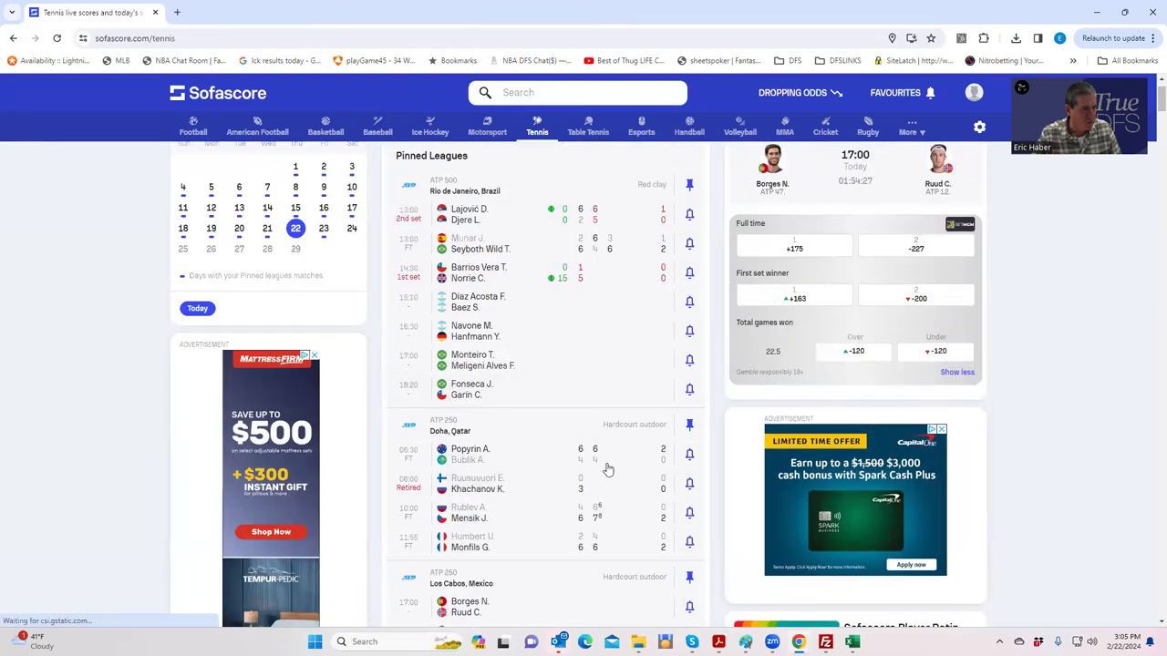
Open the Rublev–Mensik match in Doha and examine its statistics for aces, double faults, games and break points converted.
left_click(666, 520)
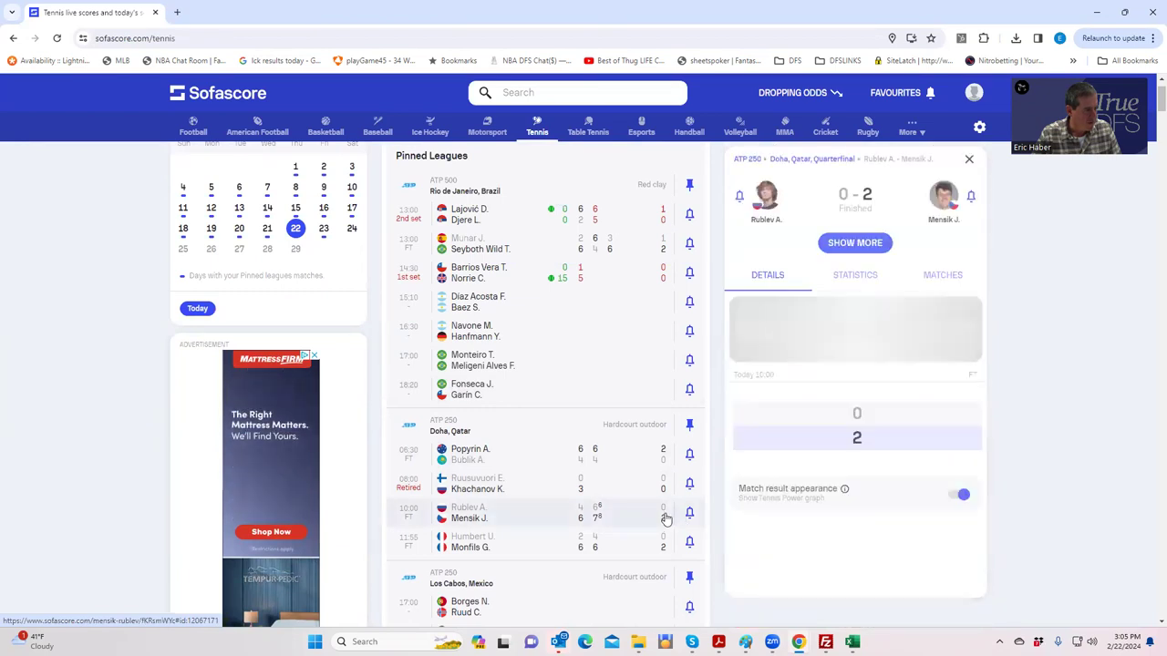
left_click(855, 290)
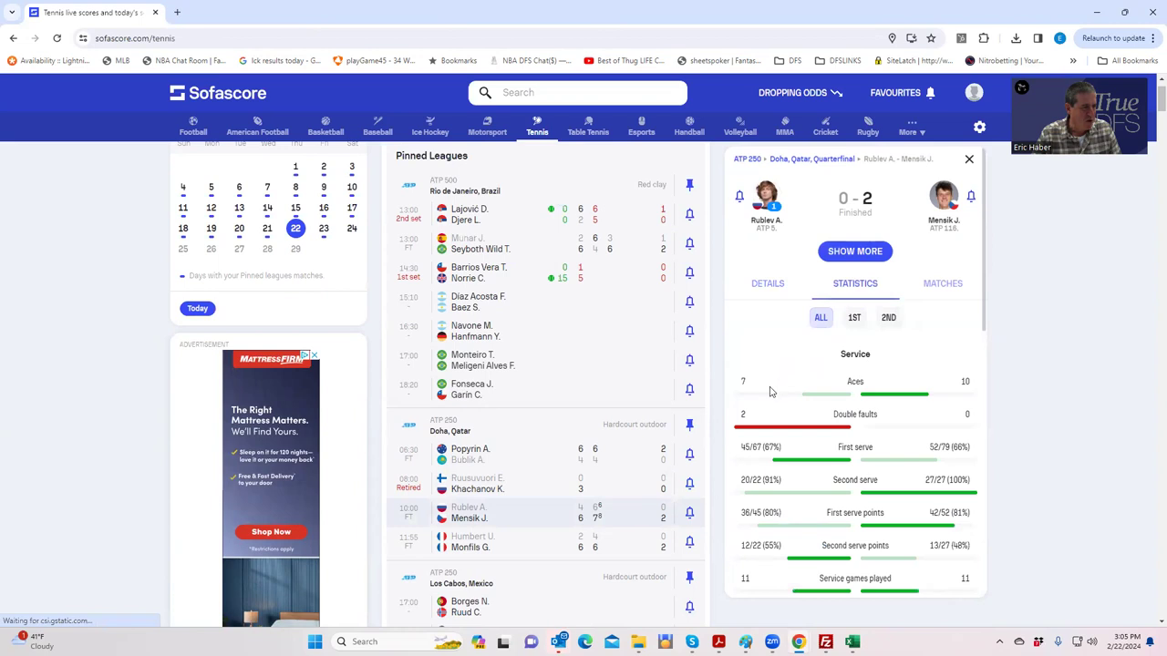
scroll(803, 475, "down", 1)
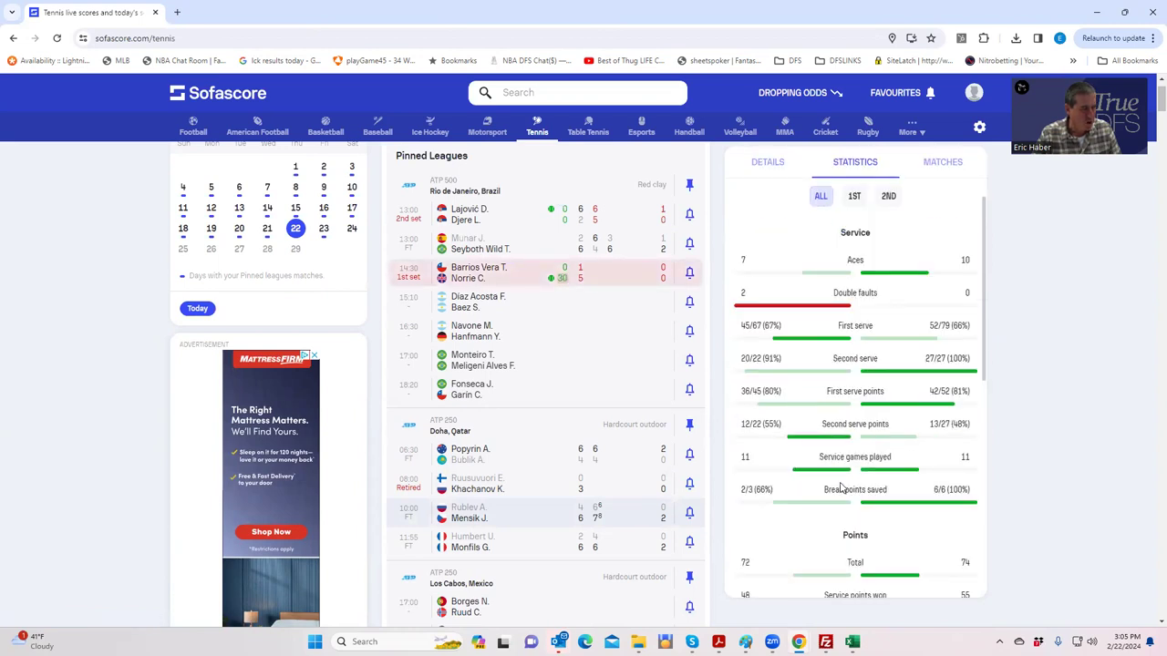
scroll(839, 482, "down", 1)
scroll(819, 481, "down", 2)
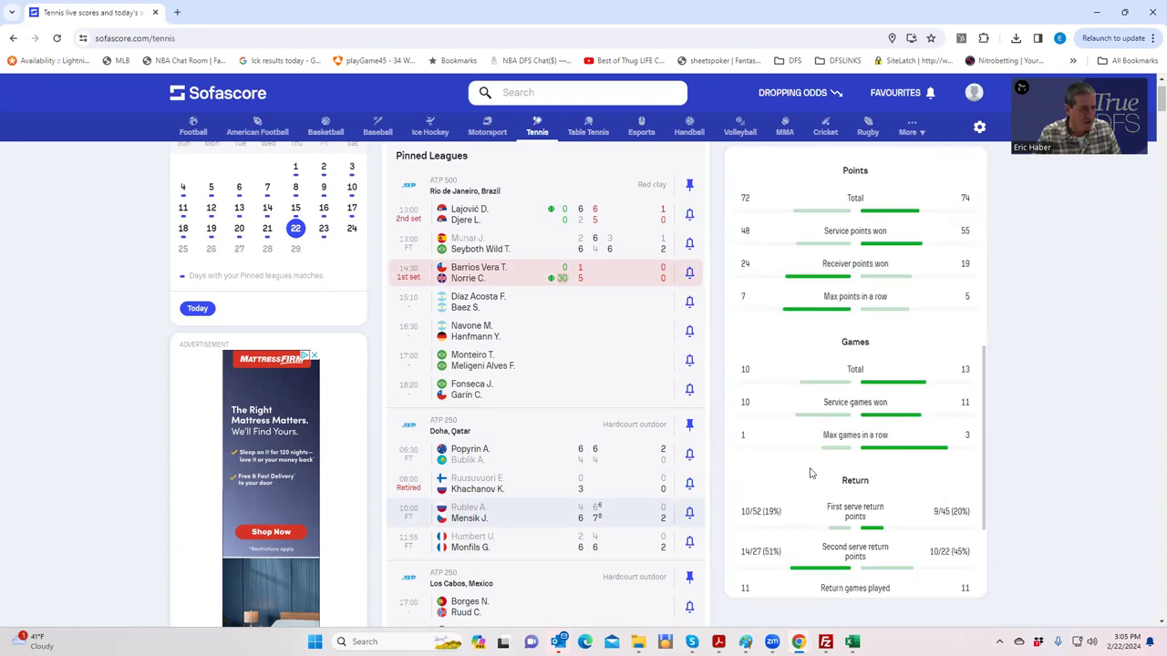
scroll(882, 495, "down", 2)
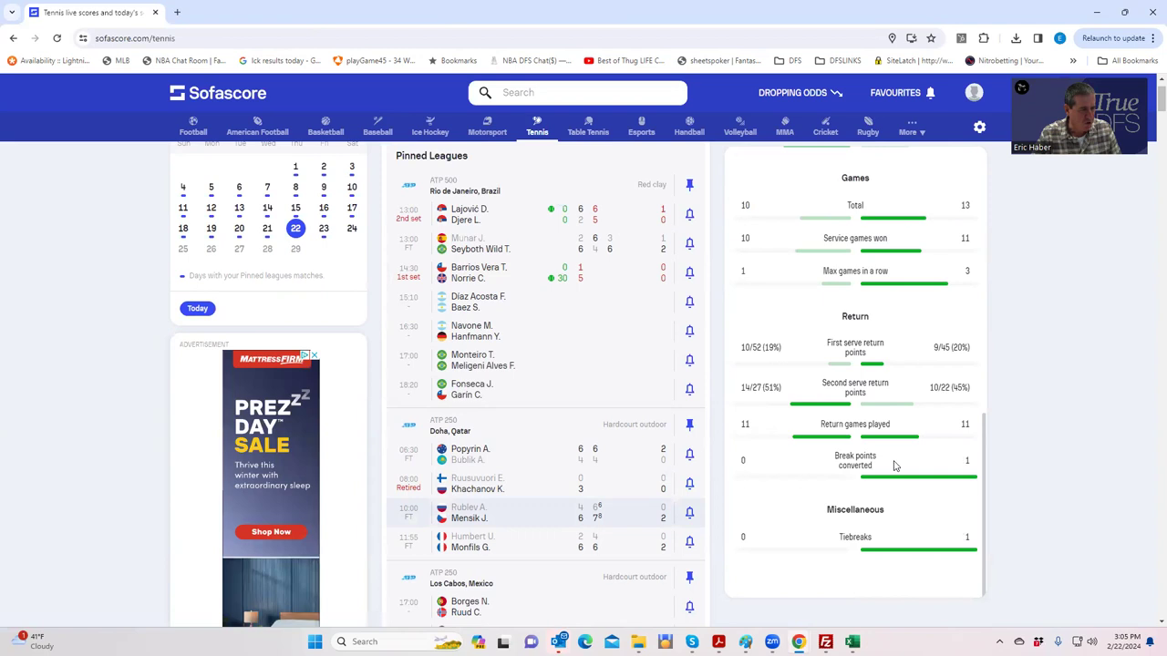
scroll(894, 466, "up", 4)
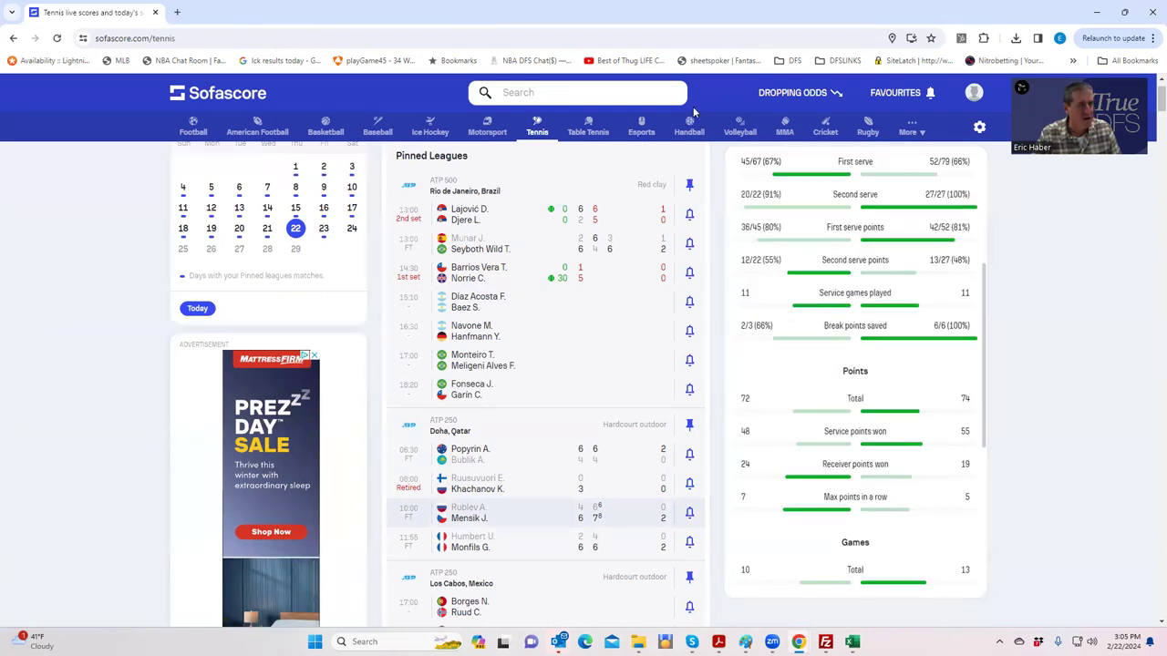
left_click_drag(693, 11, 1166, 148)
left_click(957, 228)
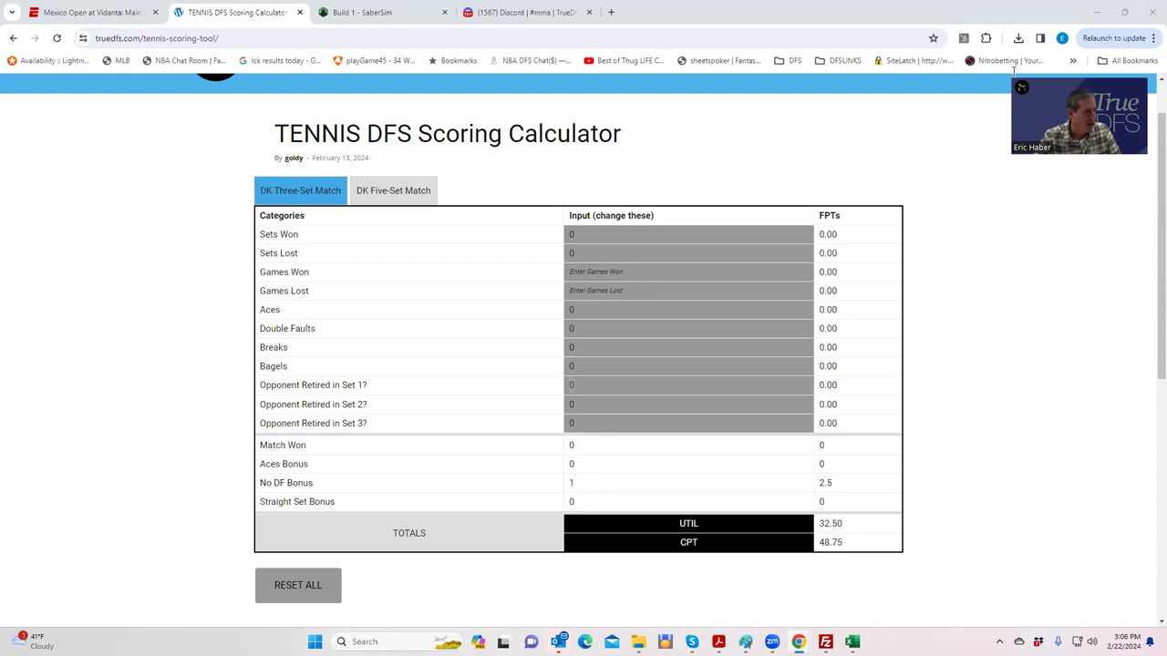
Bring up the DraftKings contest results, widen the window and examine the scoring breakdown of each player in the lineup.
key("alt+Tab")
left_click_drag(59, 27, 79, 45)
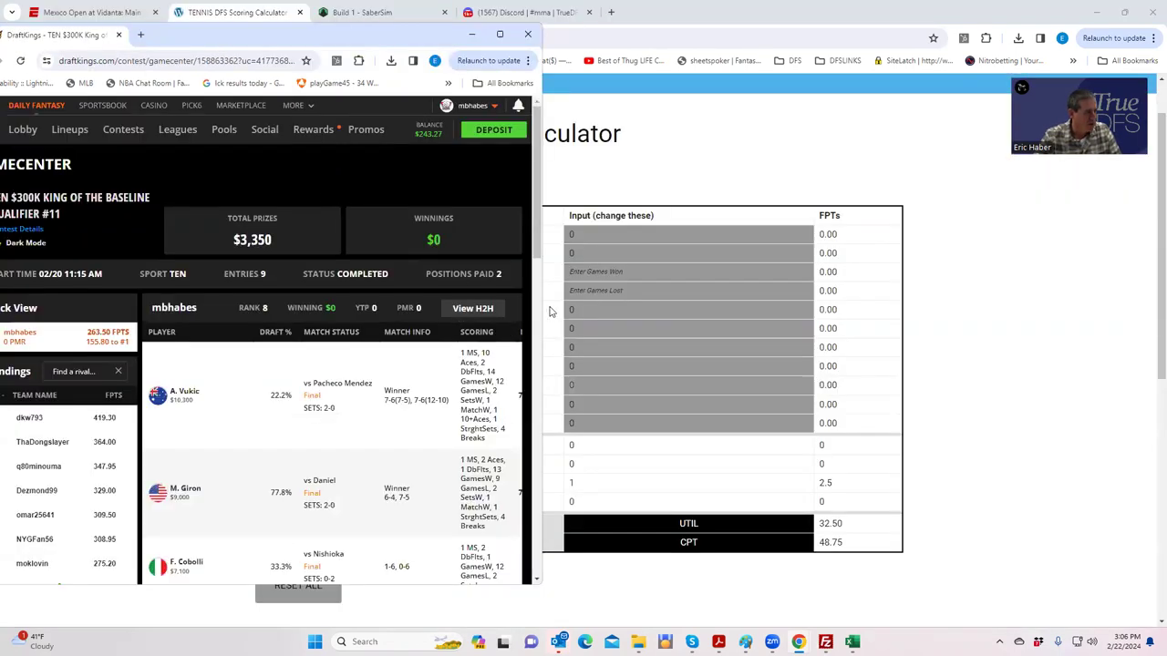
left_click_drag(542, 298, 634, 301)
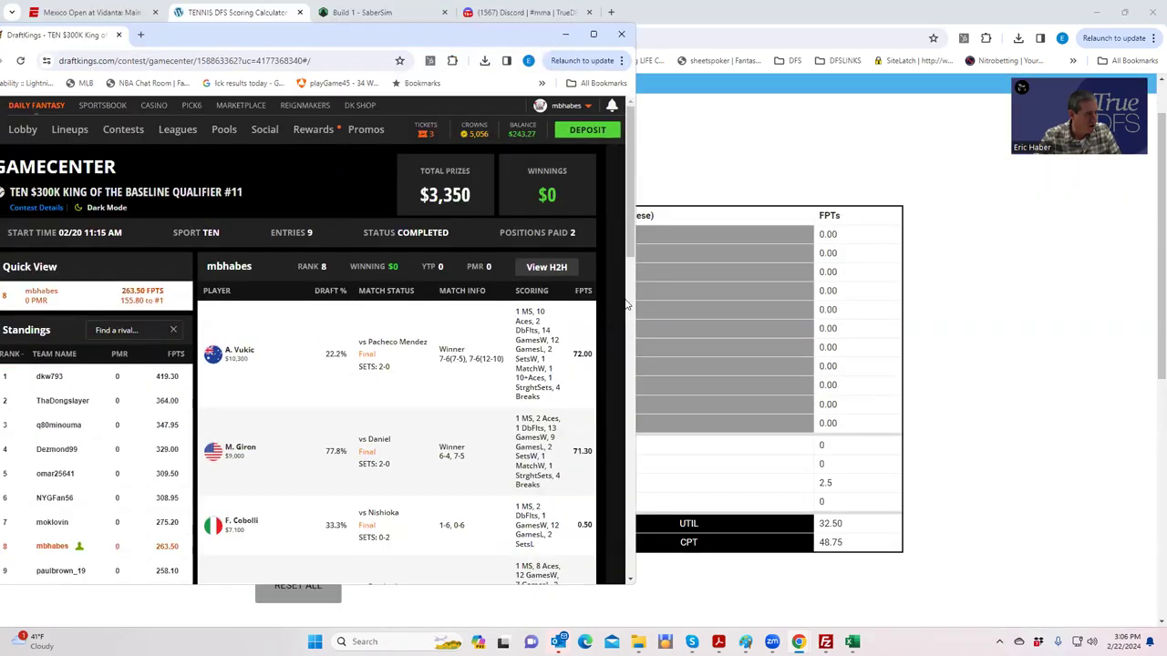
scroll(617, 282, "down", 3)
scroll(610, 299, "down", 2)
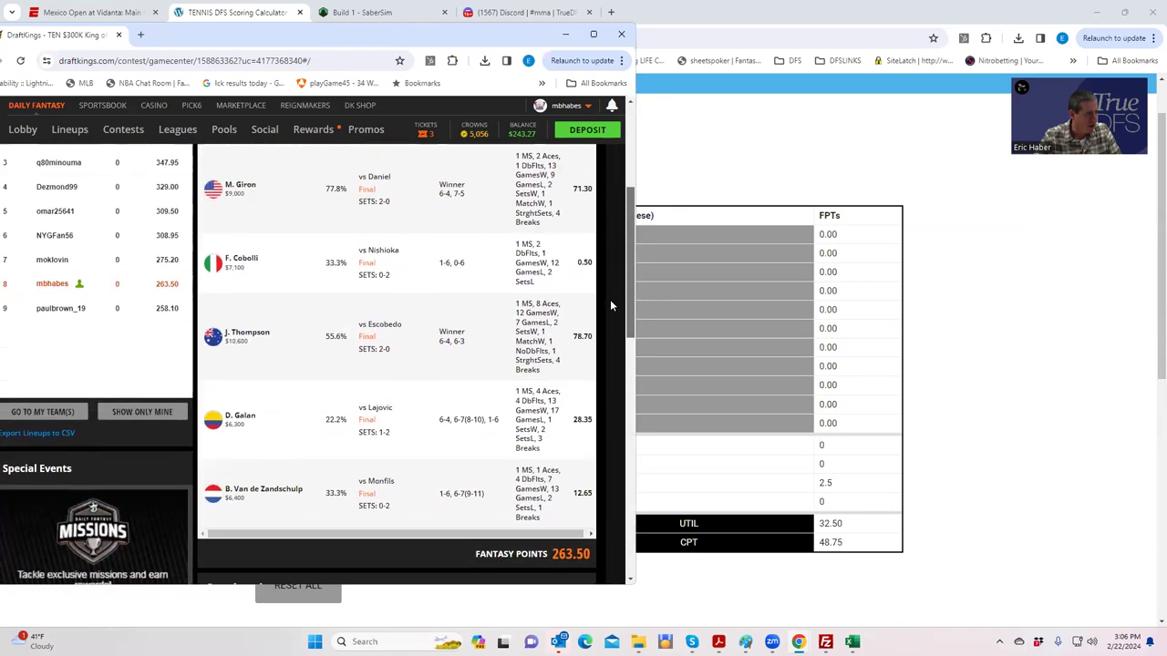
scroll(611, 290, "up", 2)
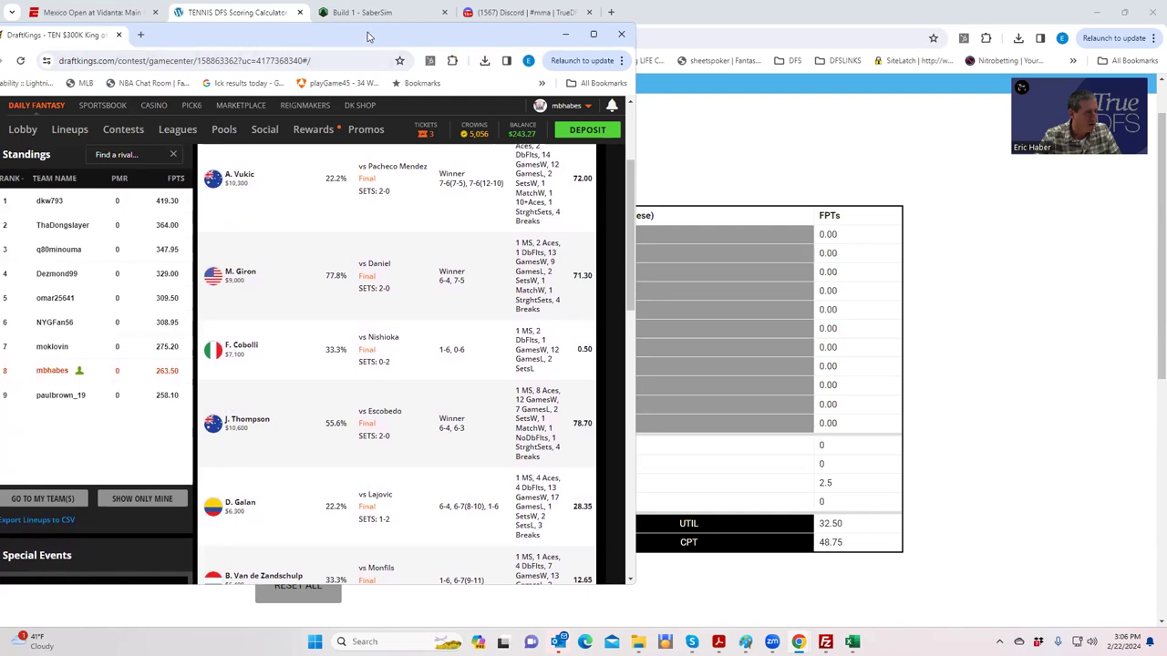
left_click_drag(369, 35, 372, 37)
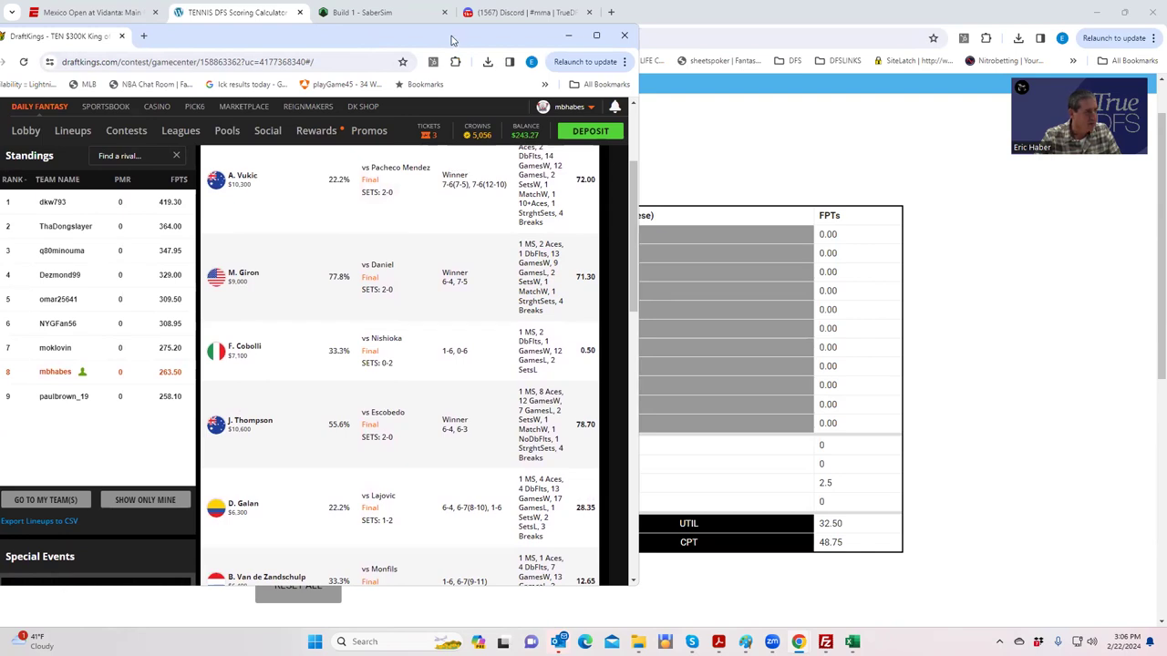
Return to the tennis scoring calculator and compare the DK Five-Set Match and DK Three-Set Match versions, ending on DK Three-Set Match.
left_click(854, 218)
left_click(404, 201)
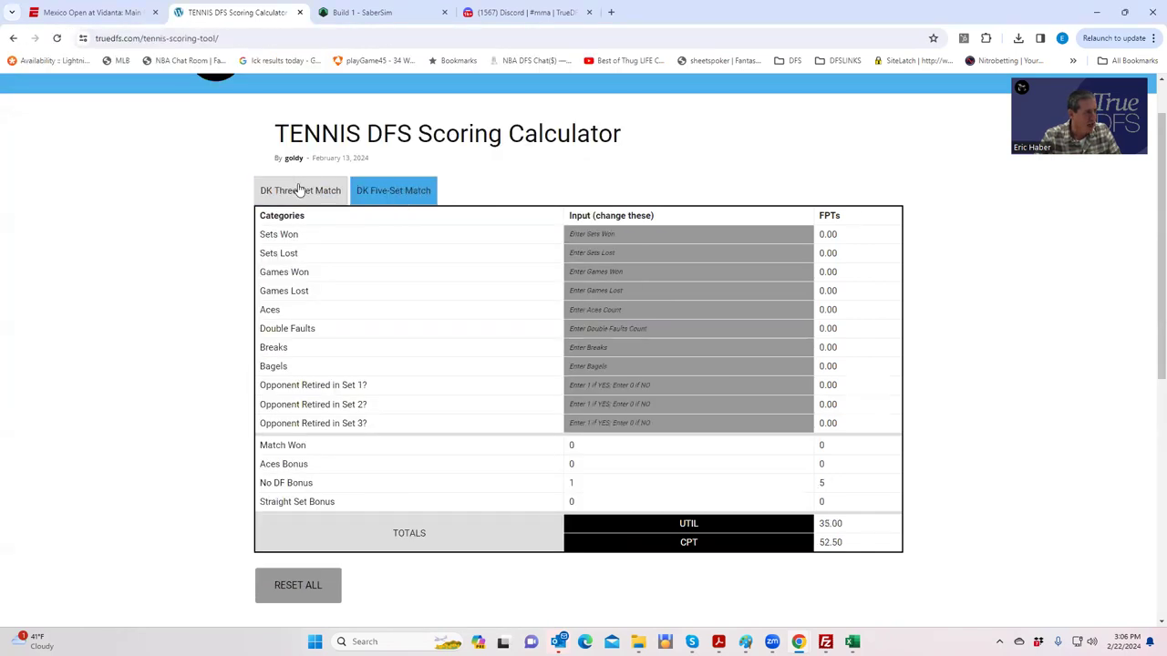
left_click(292, 192)
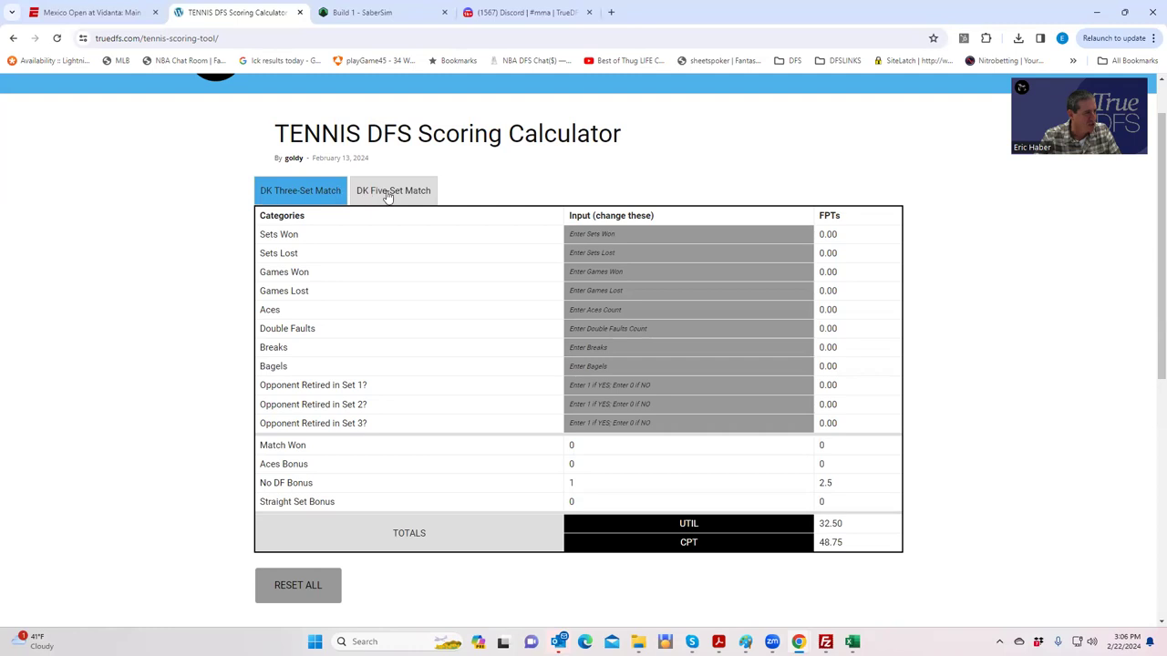
left_click(389, 194)
left_click(308, 199)
left_click(374, 195)
left_click(296, 199)
Check M. Giron's match statistics in the DraftKings contest results at full window size, and return to the scoring calculator.
key("alt+Tab")
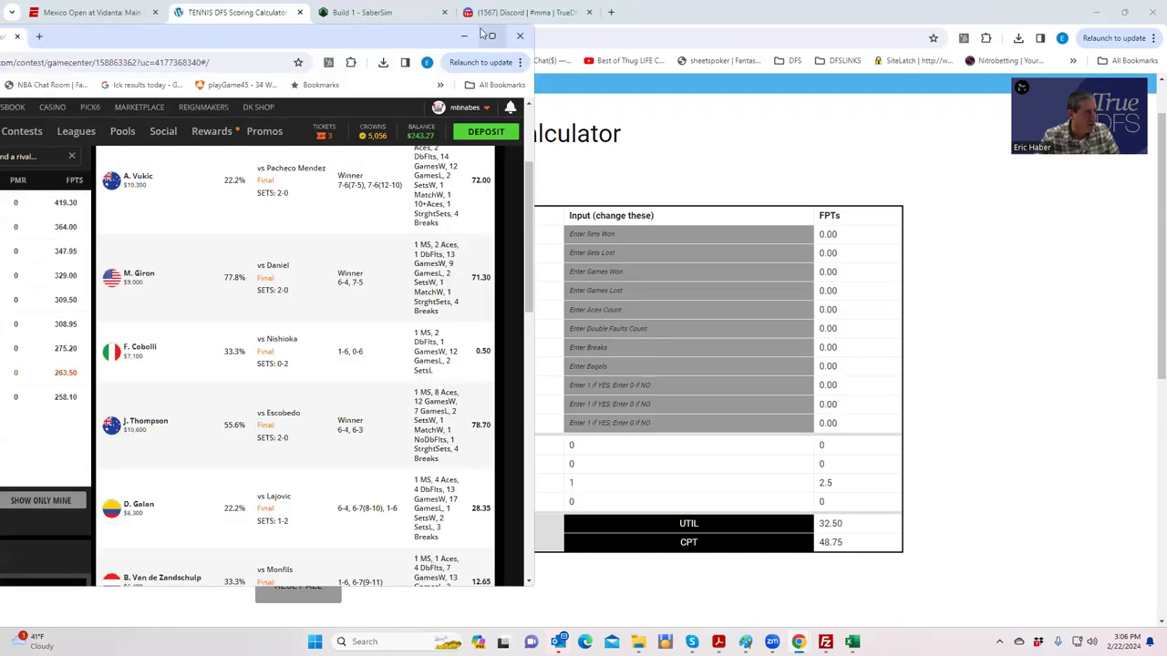
double_click(331, 45)
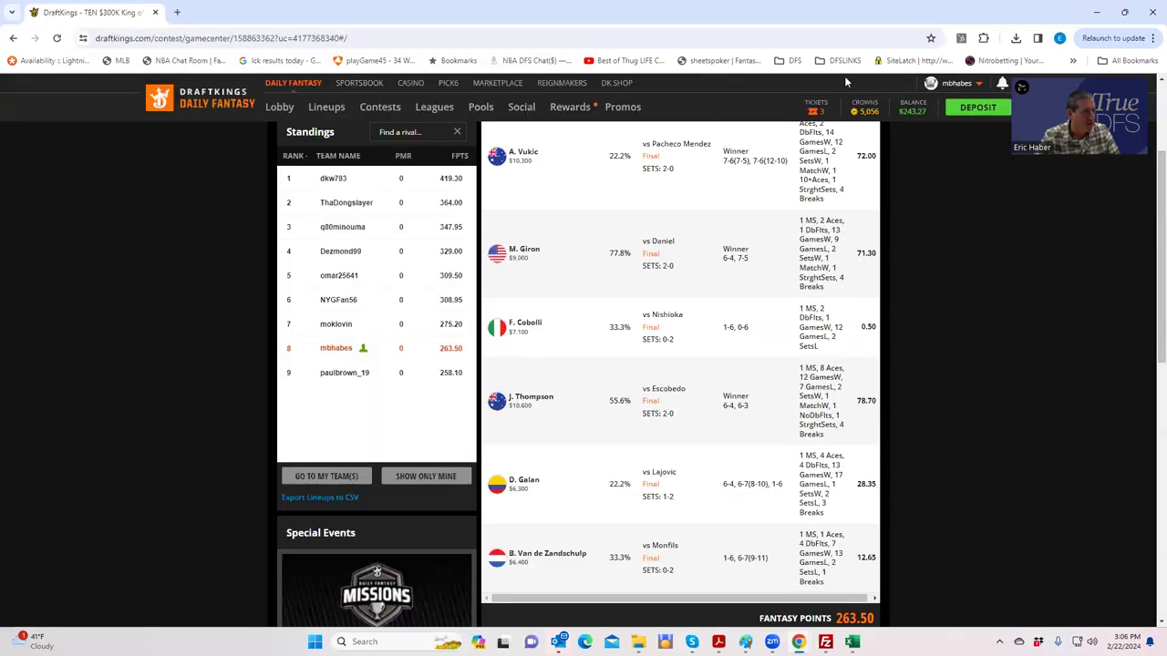
key("alt+Tab")
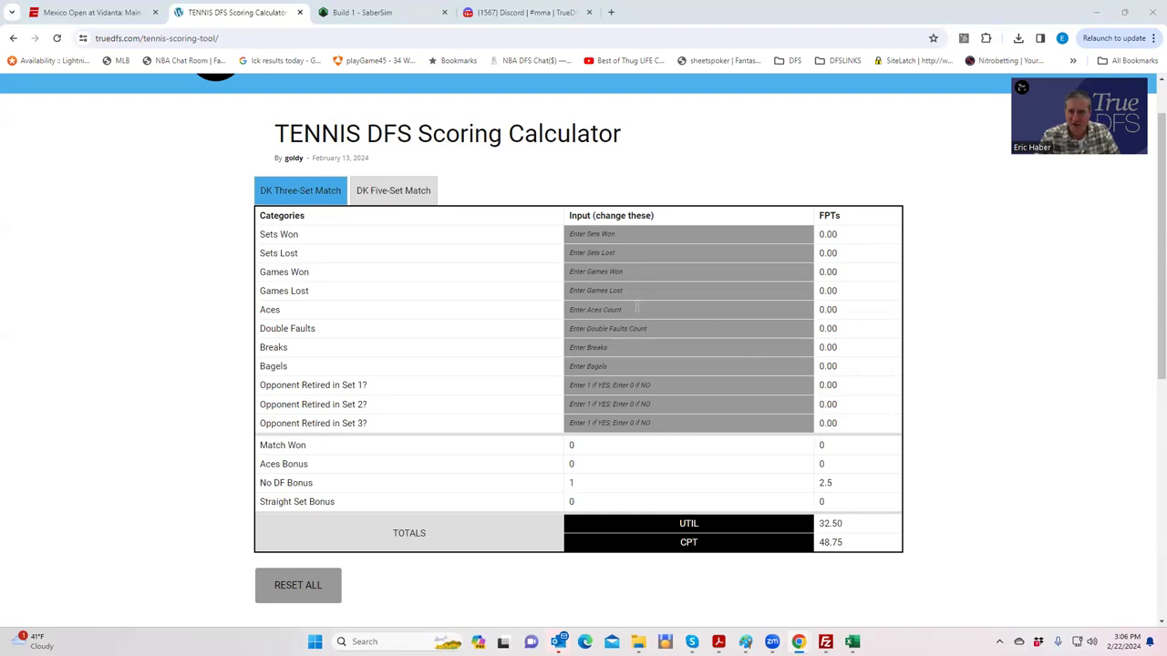
Enter 2 sets won, 0 sets lost, 13 games won and 9 games lost in the three-set calculator.
left_click(590, 235)
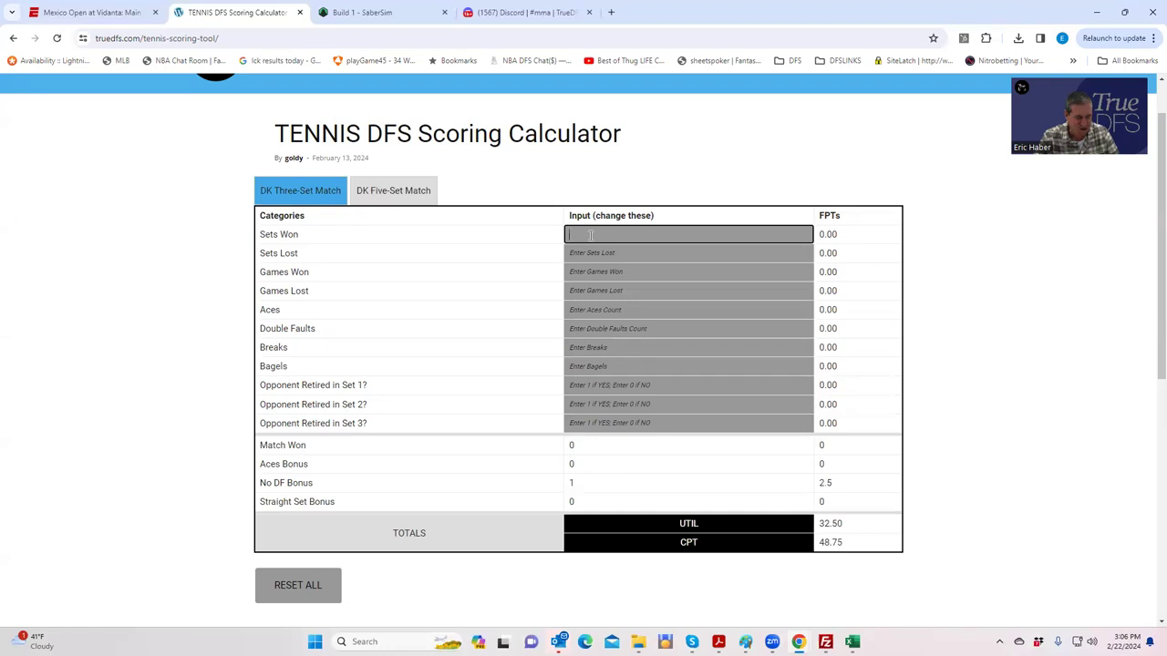
type("2")
left_click(617, 254)
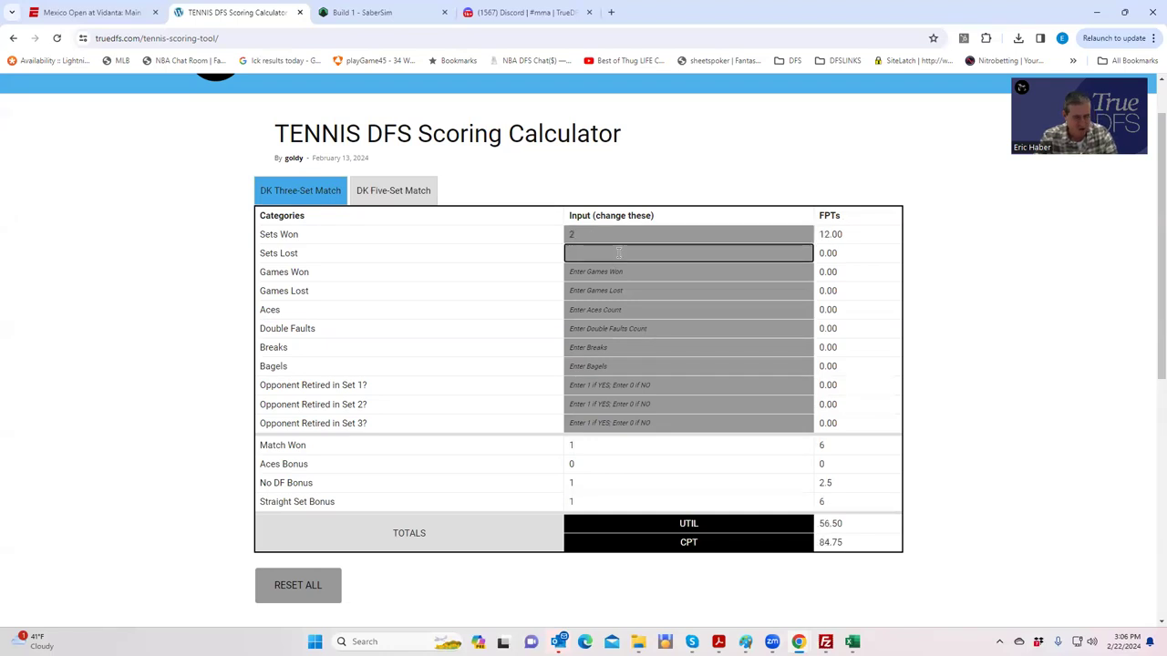
type("0")
key("Tab")
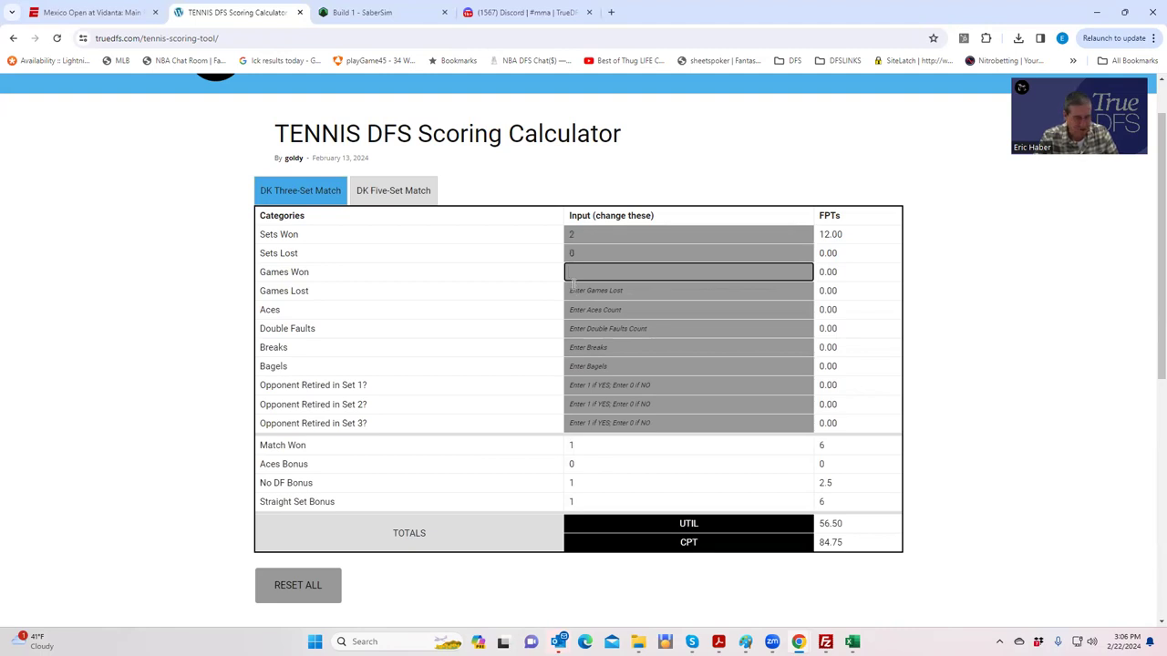
type("13")
left_click(589, 291)
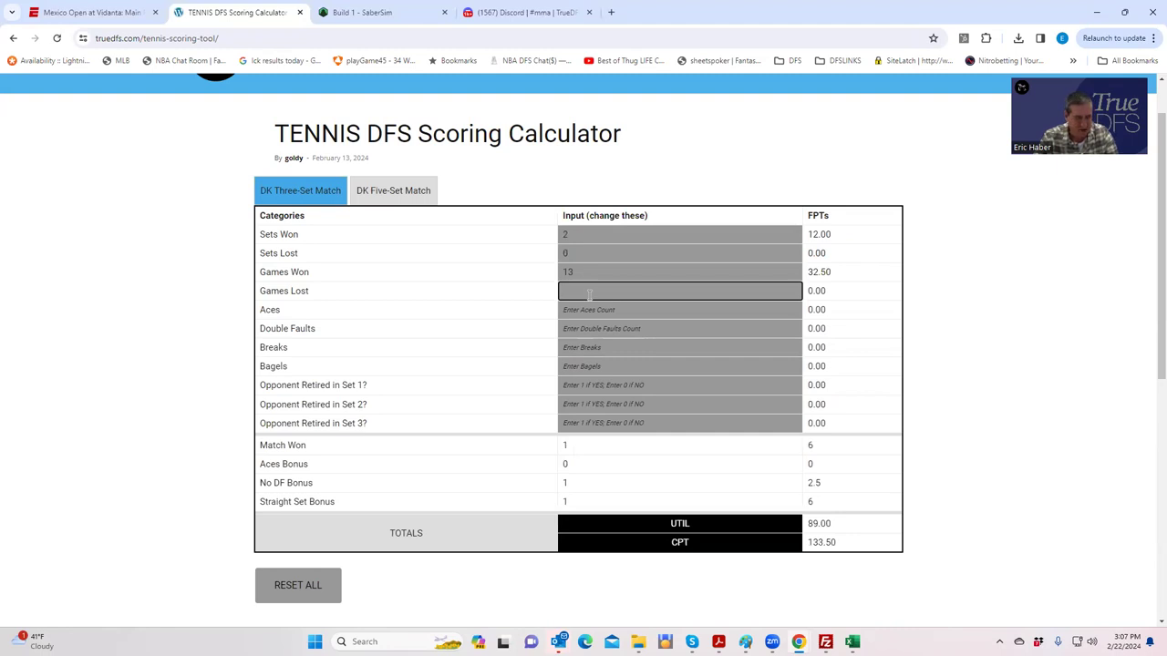
type("9")
Enter 2 aces, 1 double fault, 4 breaks and 0 bagels for the match.
left_click(594, 311)
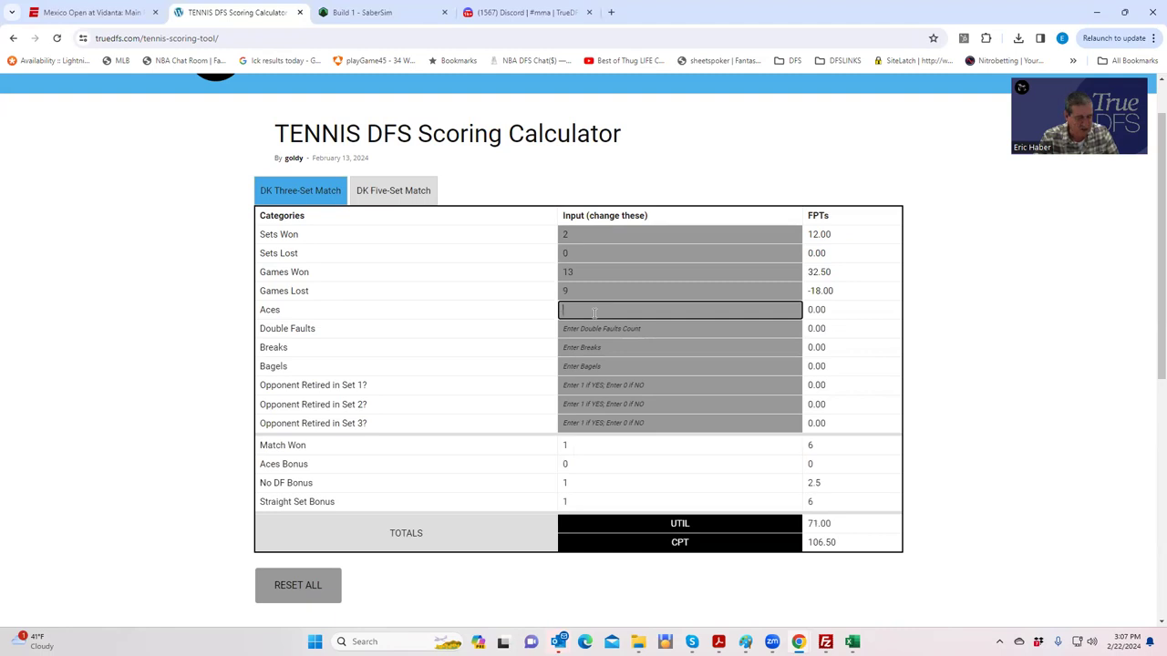
type("2")
left_click(601, 330)
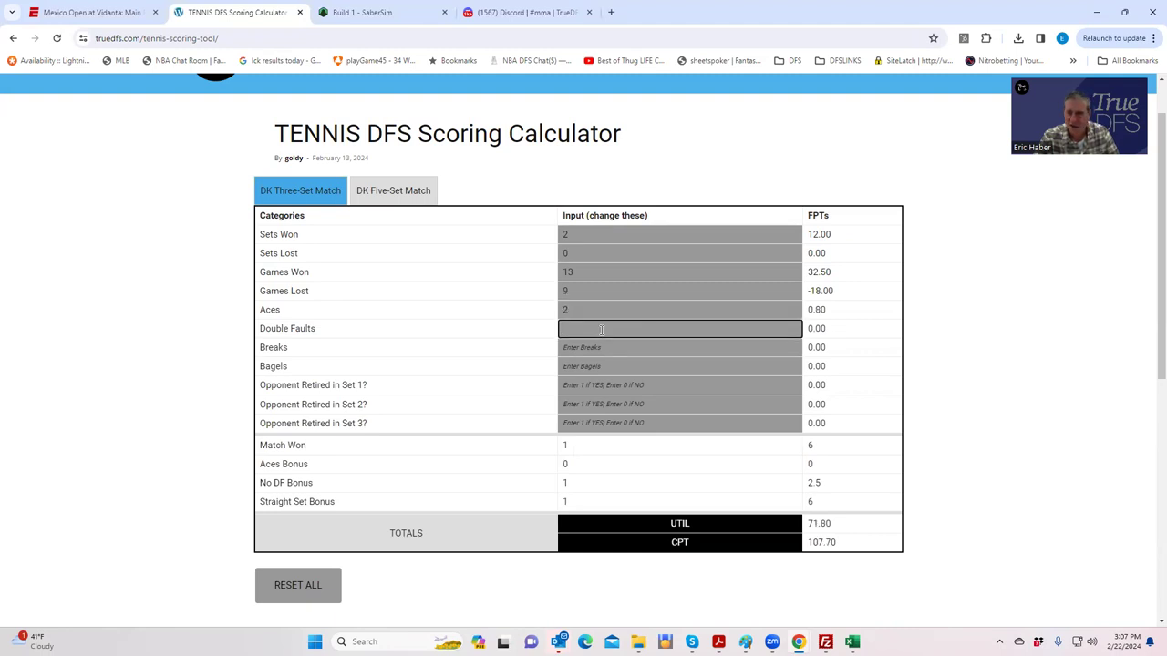
type("1")
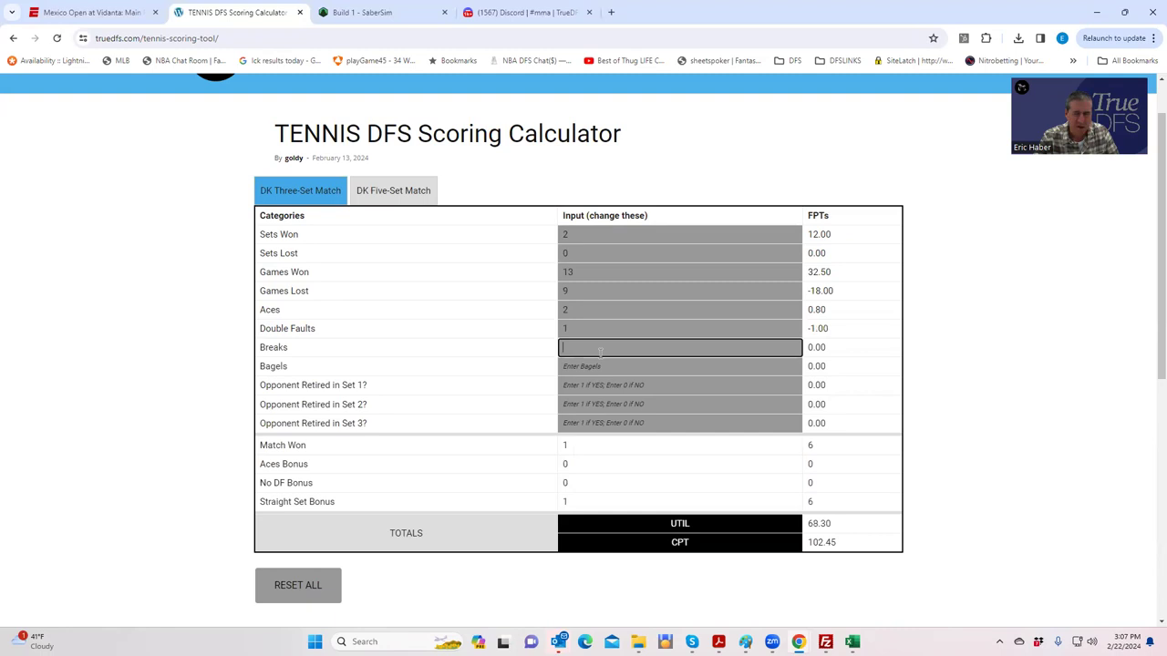
type("4")
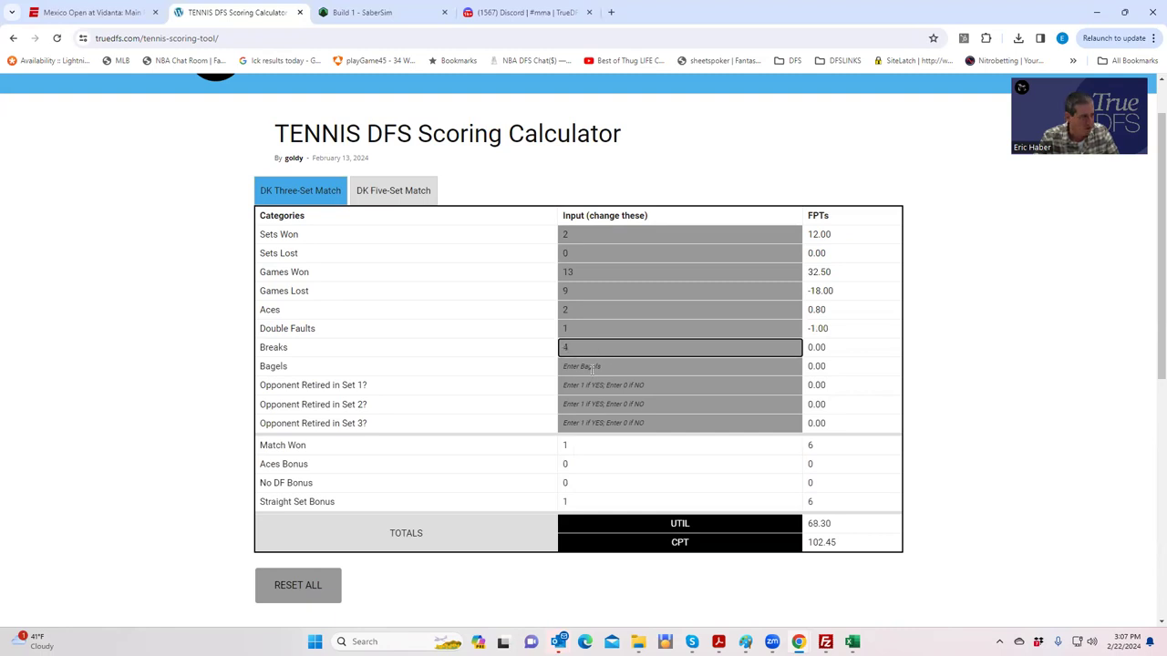
left_click(592, 366)
type("0")
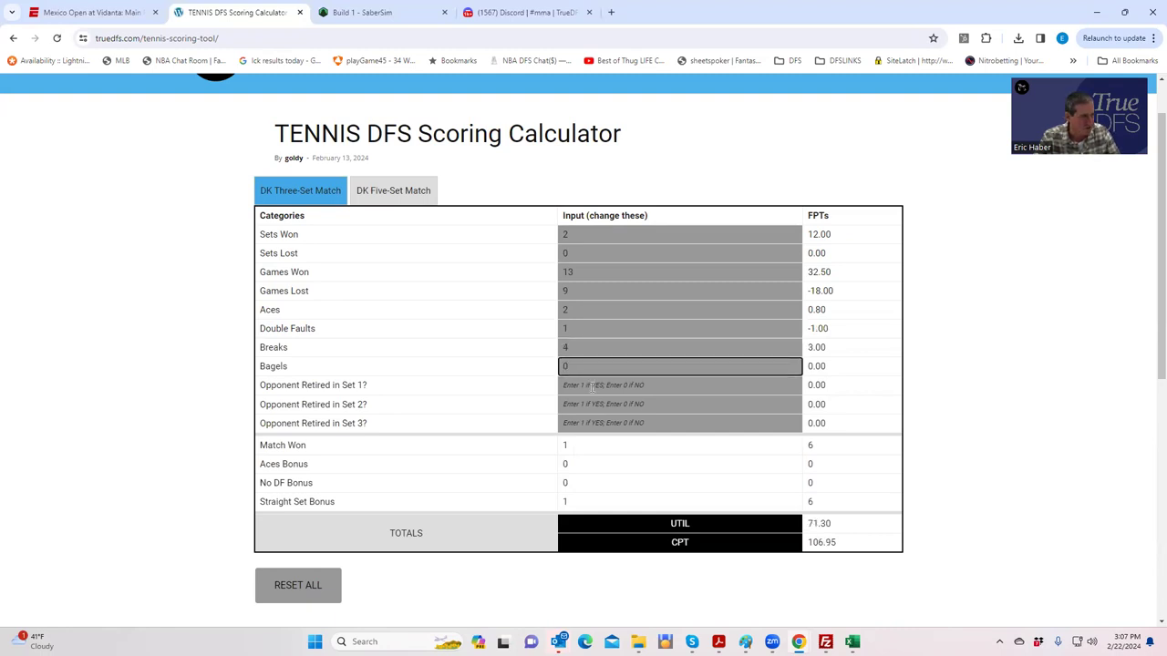
Enter 0 for the opponent retiring in sets 1, 2 and 3.
left_click(589, 385)
type("0")
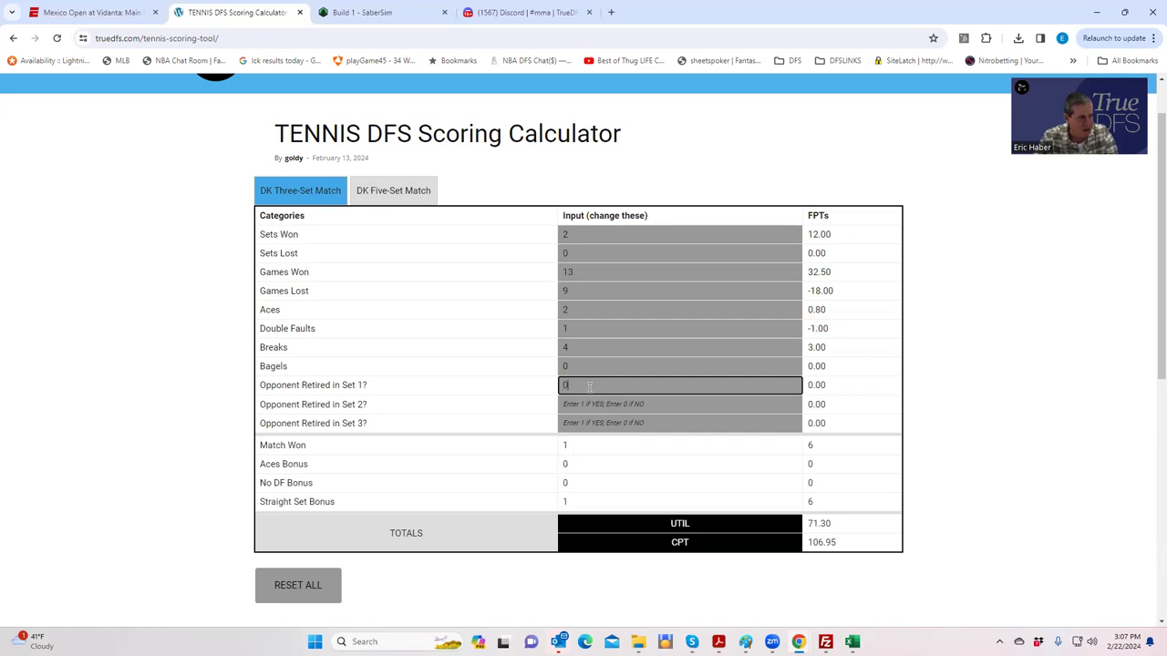
left_click(586, 405)
type("0")
left_click(587, 420)
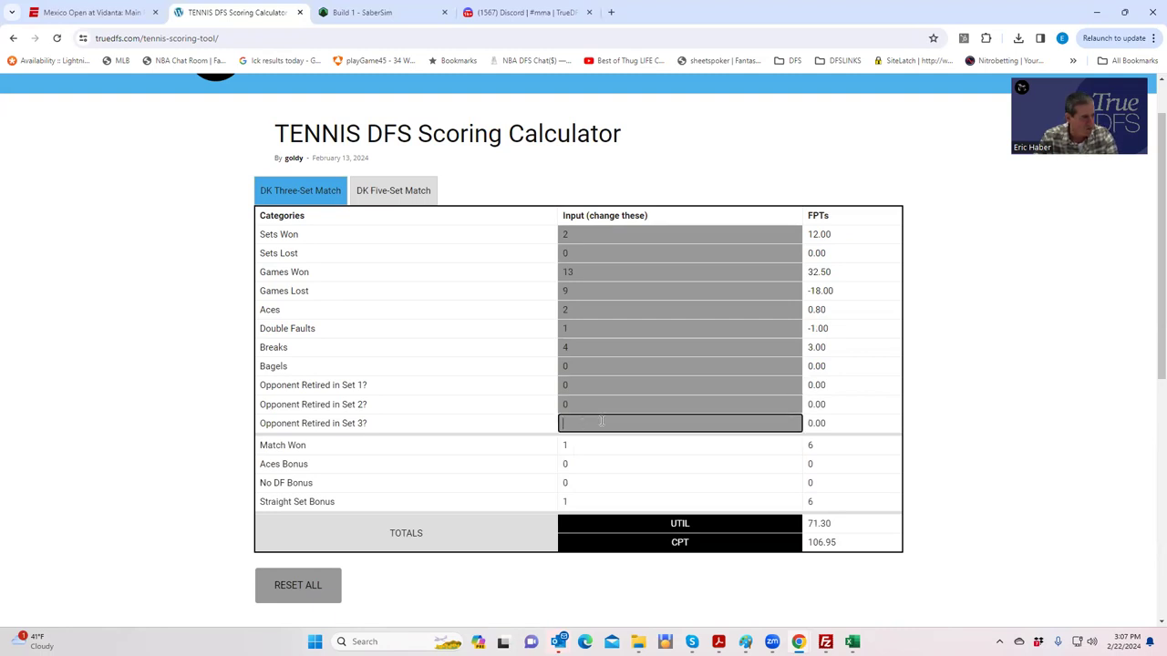
type("0")
double_click(617, 404)
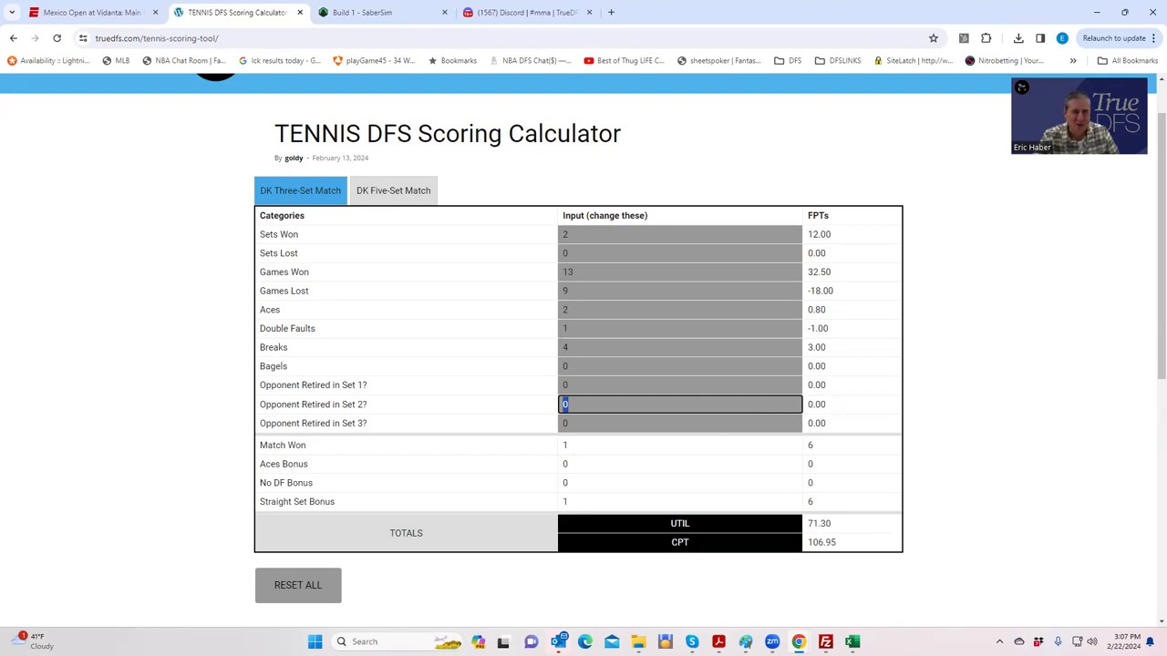
Compare M. Giron's fantasy points in the DraftKings contest results with the calculator's UTIL total.
left_click(724, 94)
key("alt+Tab")
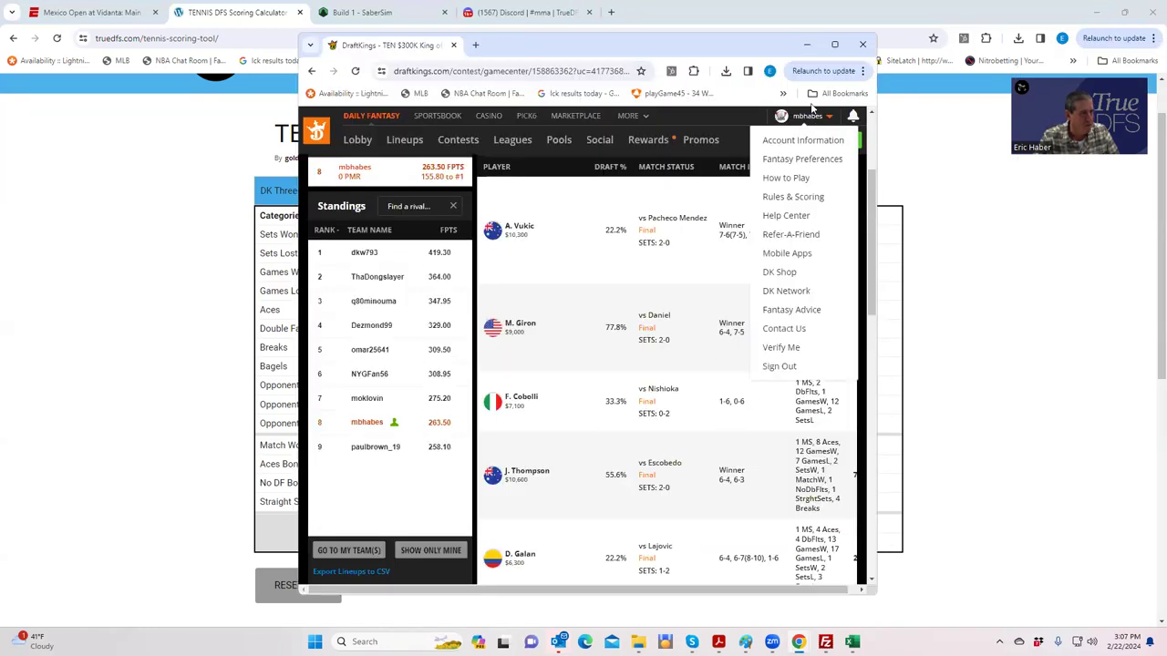
left_click_drag(820, 42, 656, 58)
left_click(668, 60)
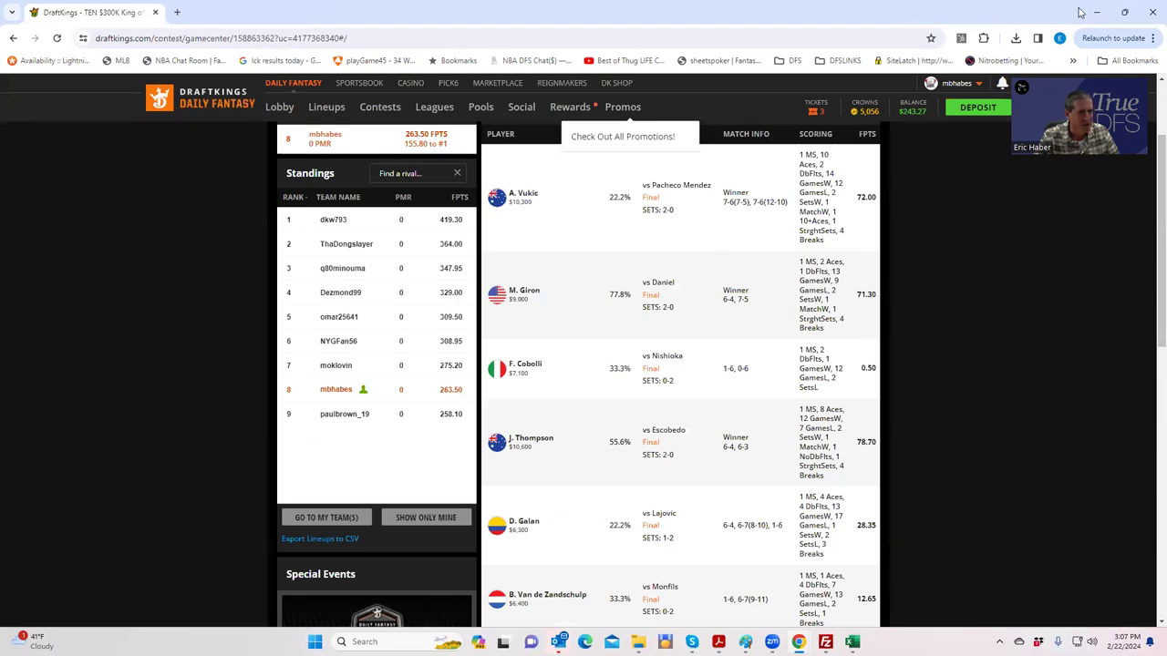
left_click(1123, 12)
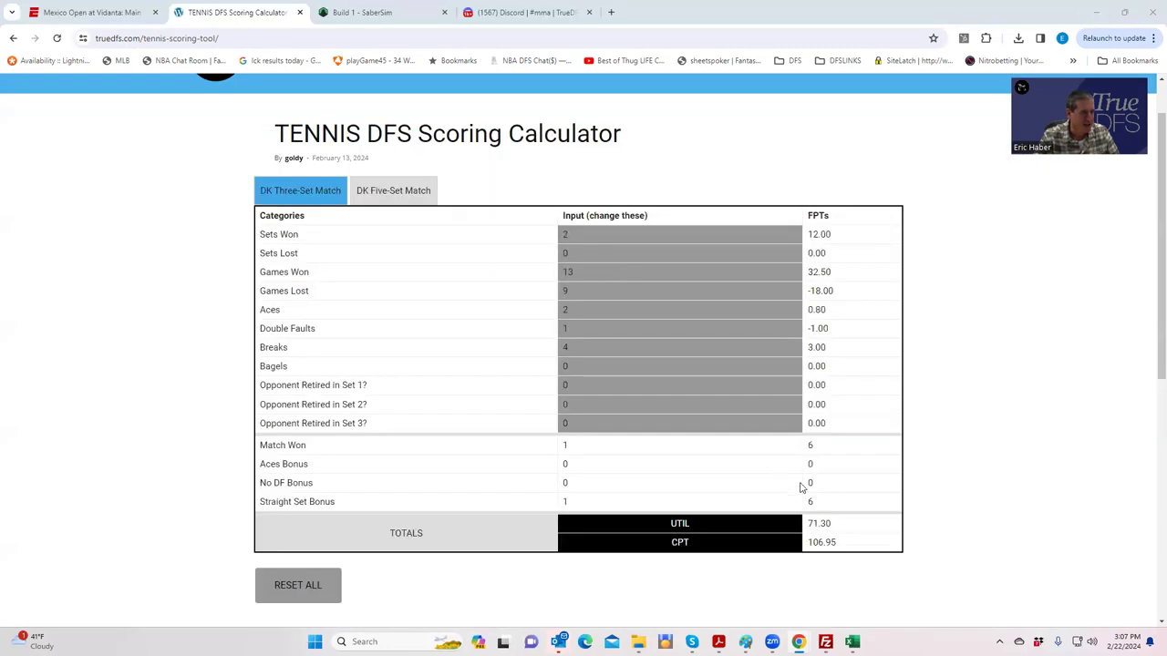